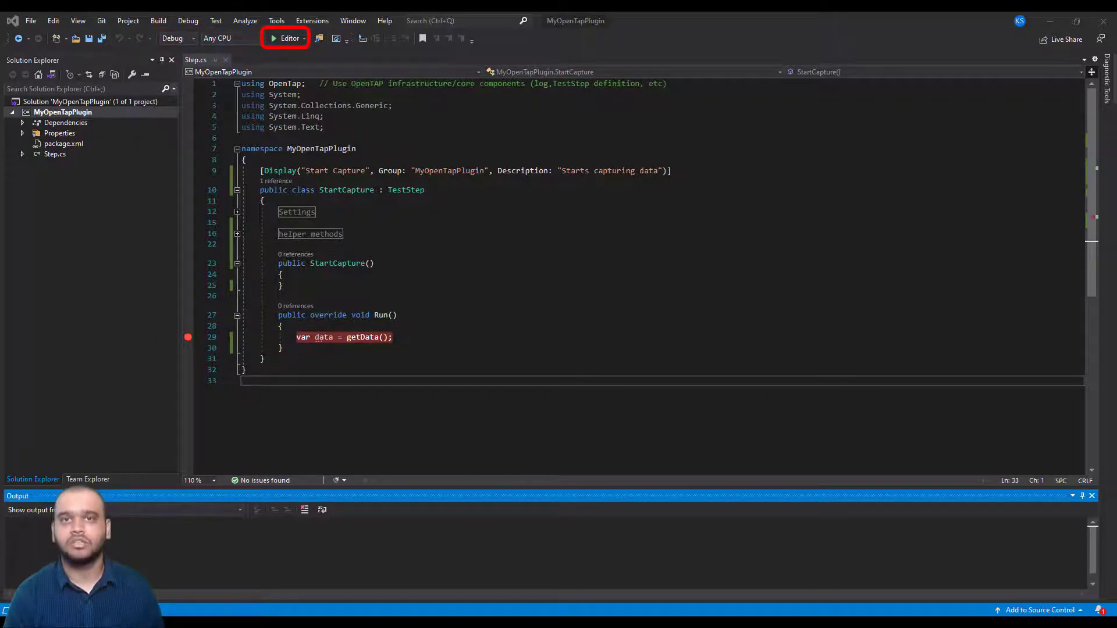
Step: Launch the Test Automation Editor, add a Start Capture step, and run the plan
click(287, 37)
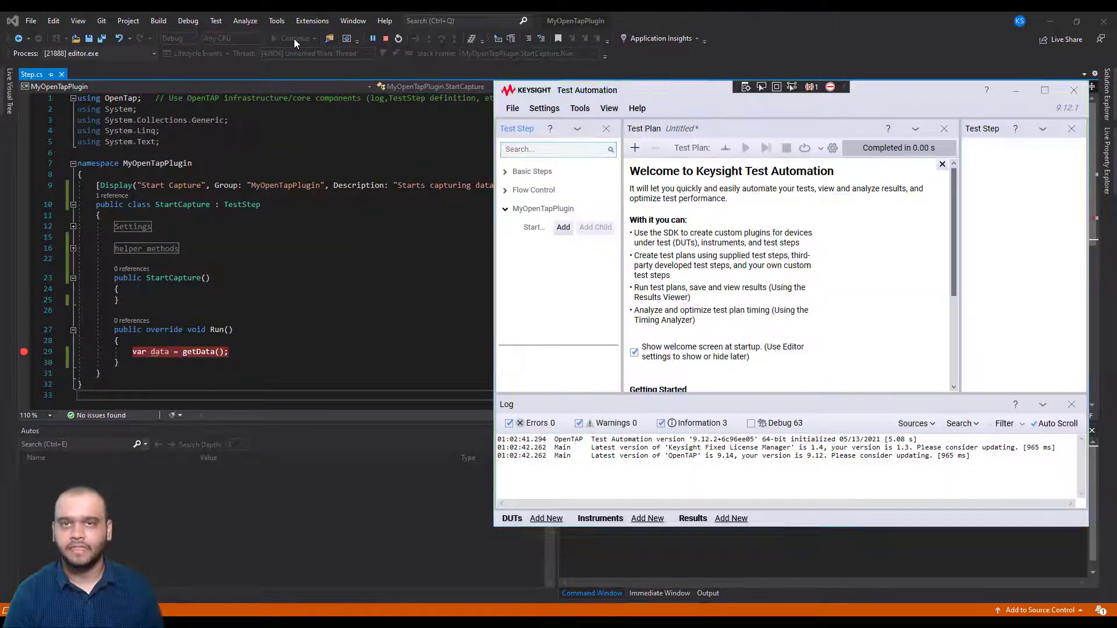
double_click(532, 227)
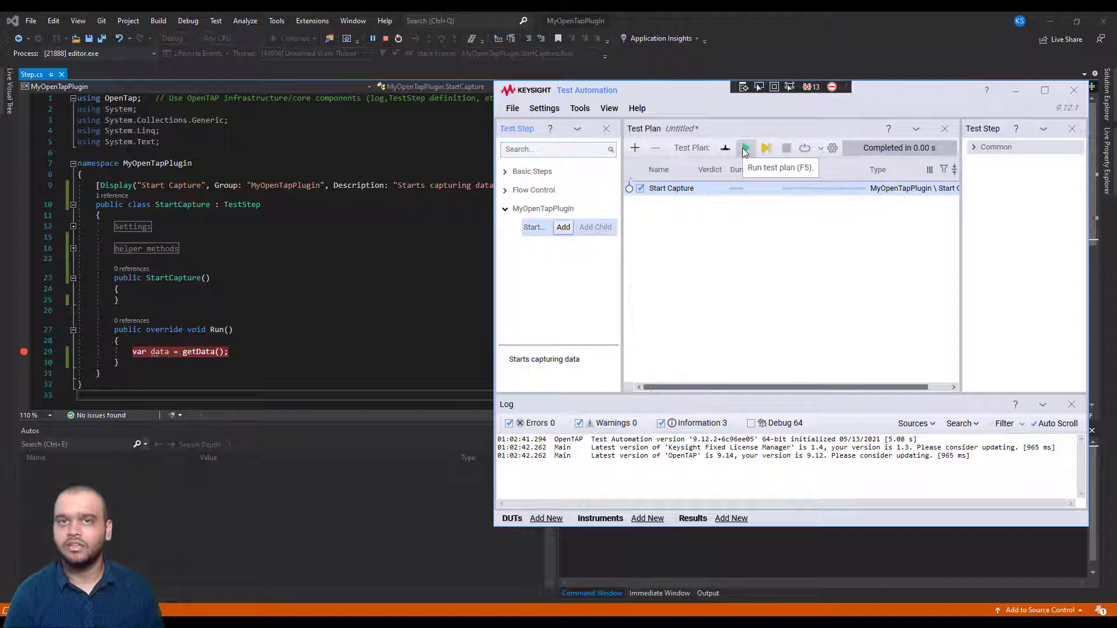
click(744, 148)
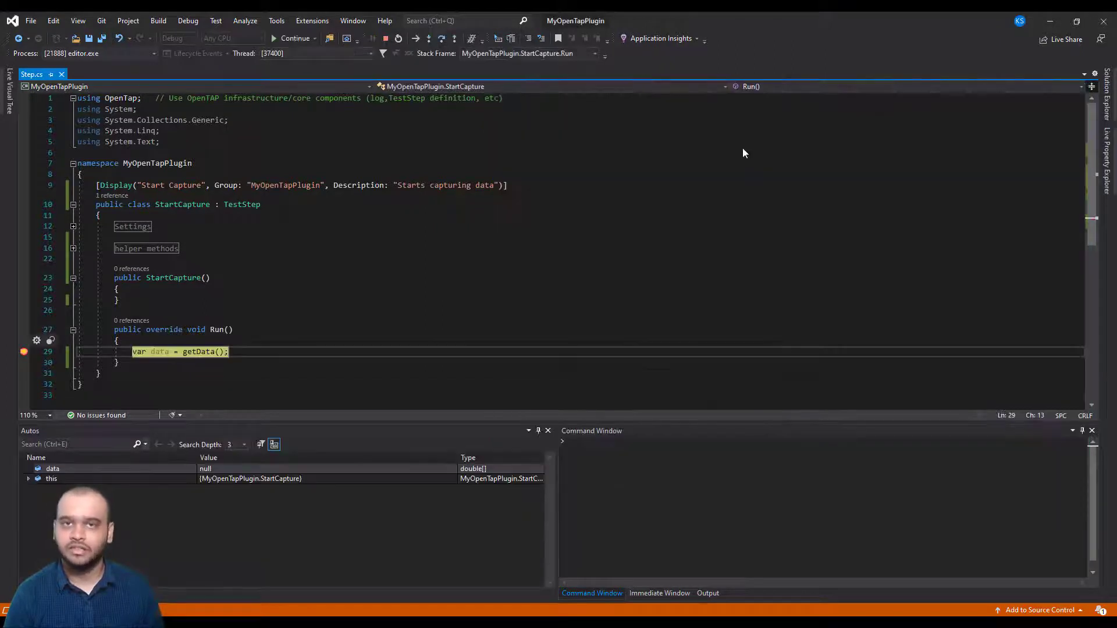
Step: Step over the getData line at the breakpoint with F10
key(F10)
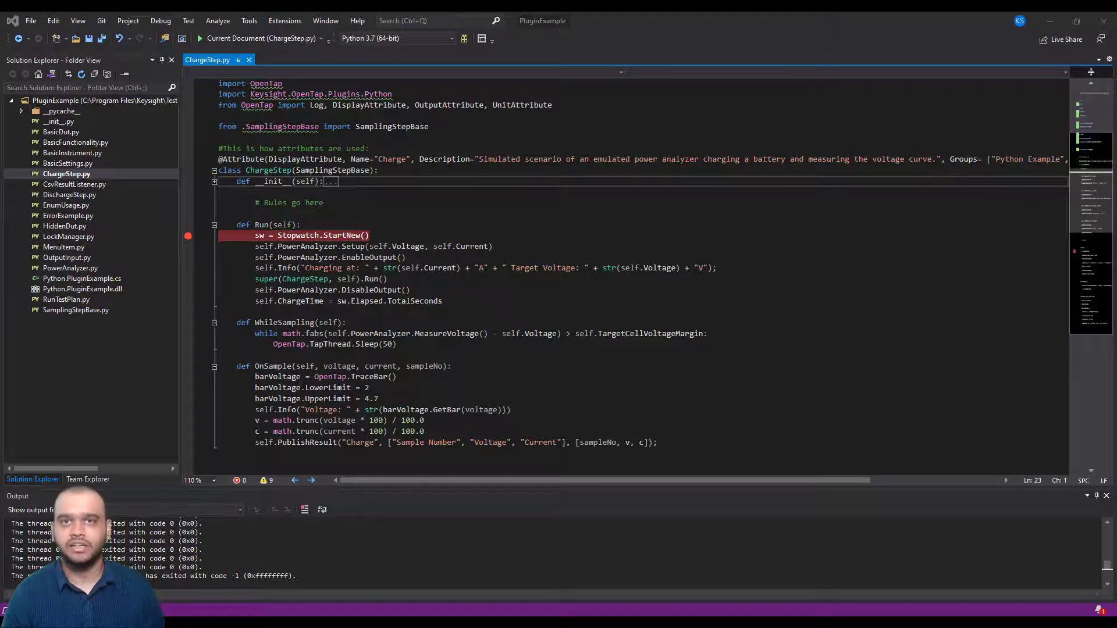
Step: Attach the Python code debugger to the Editor.exe process via Attach to Process
click(151, 21)
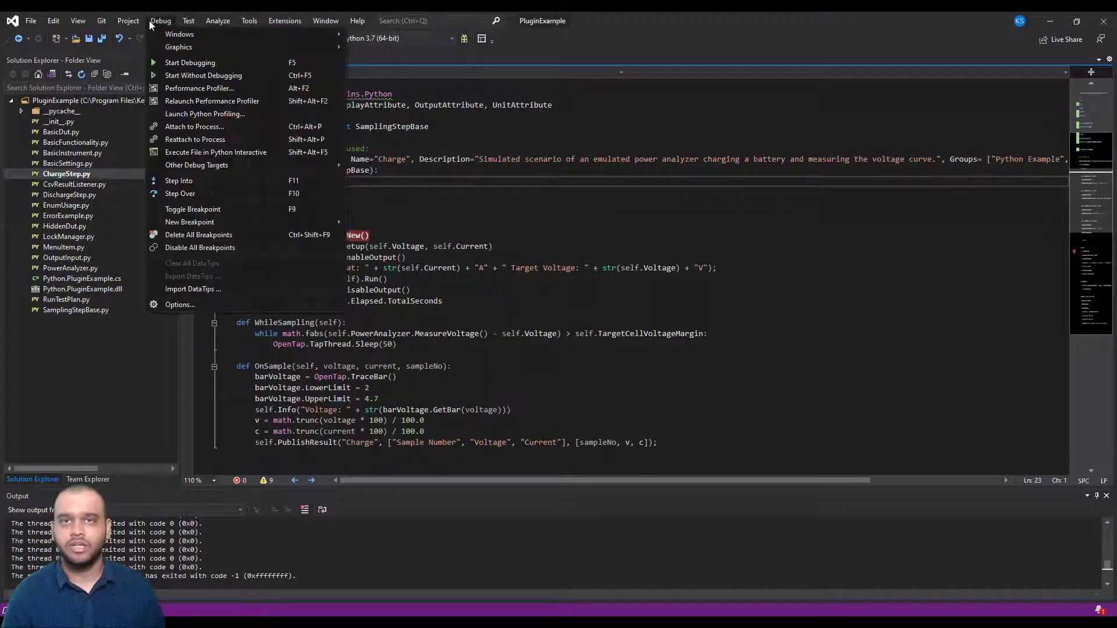
click(193, 127)
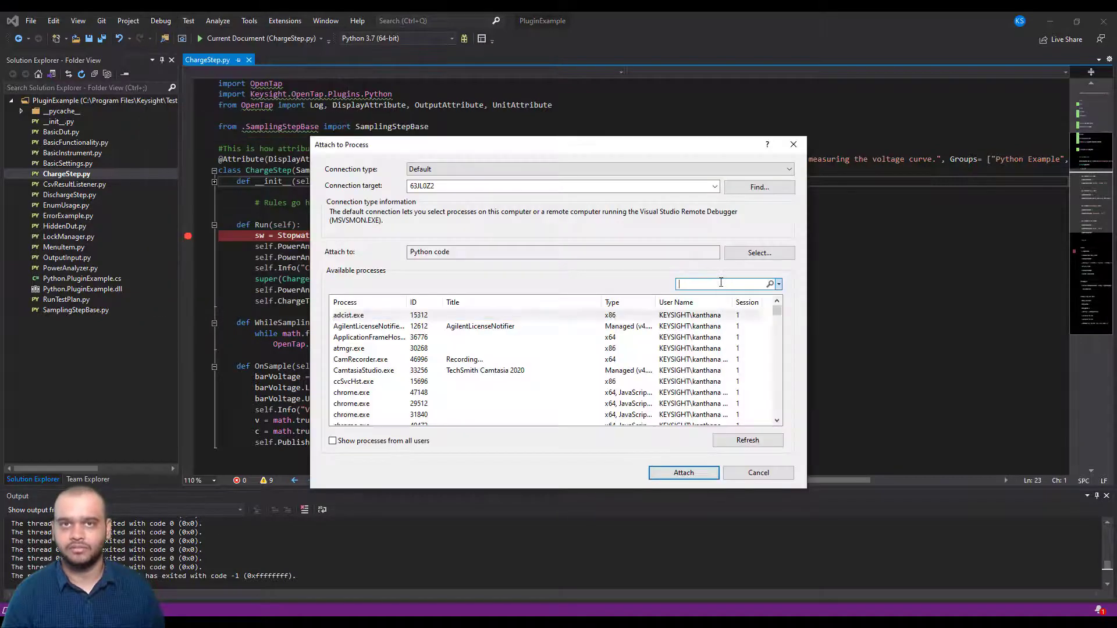
text(ed)
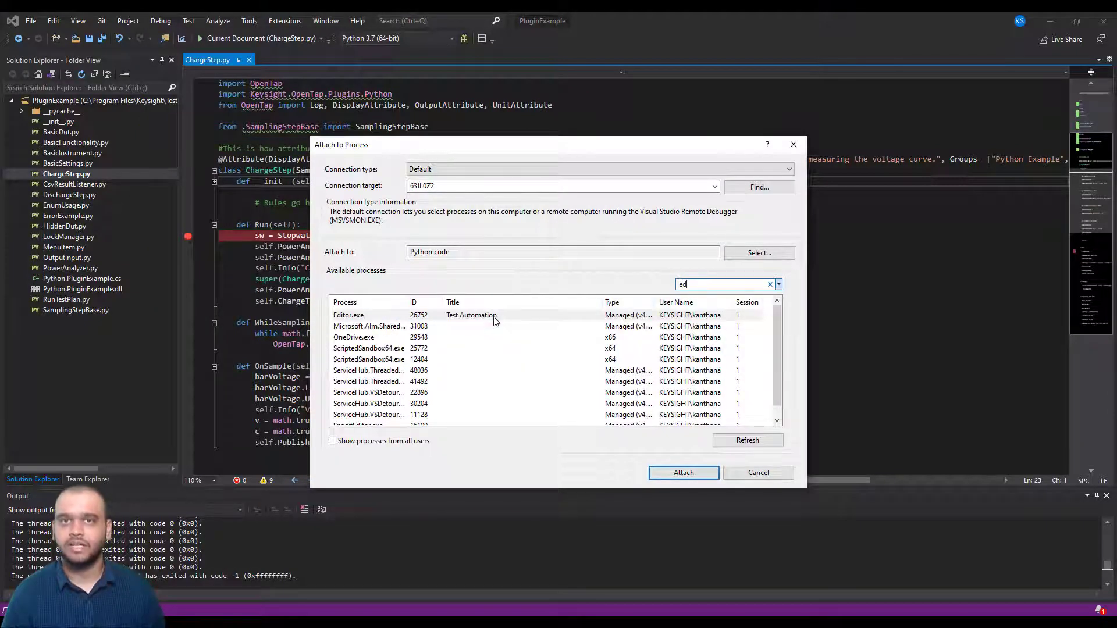
click(494, 317)
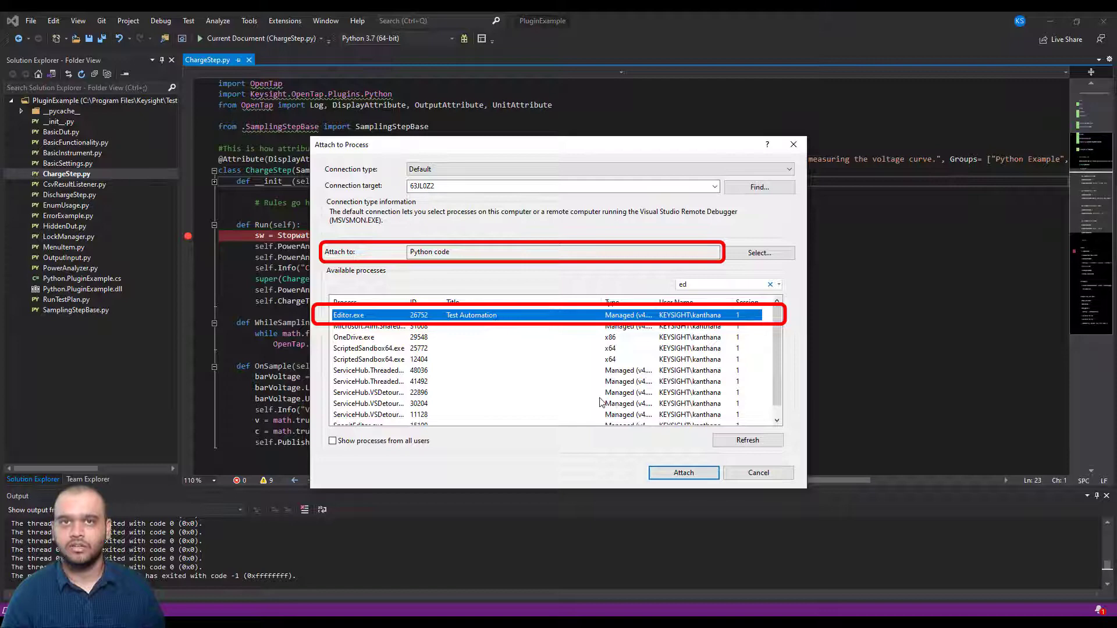
click(669, 477)
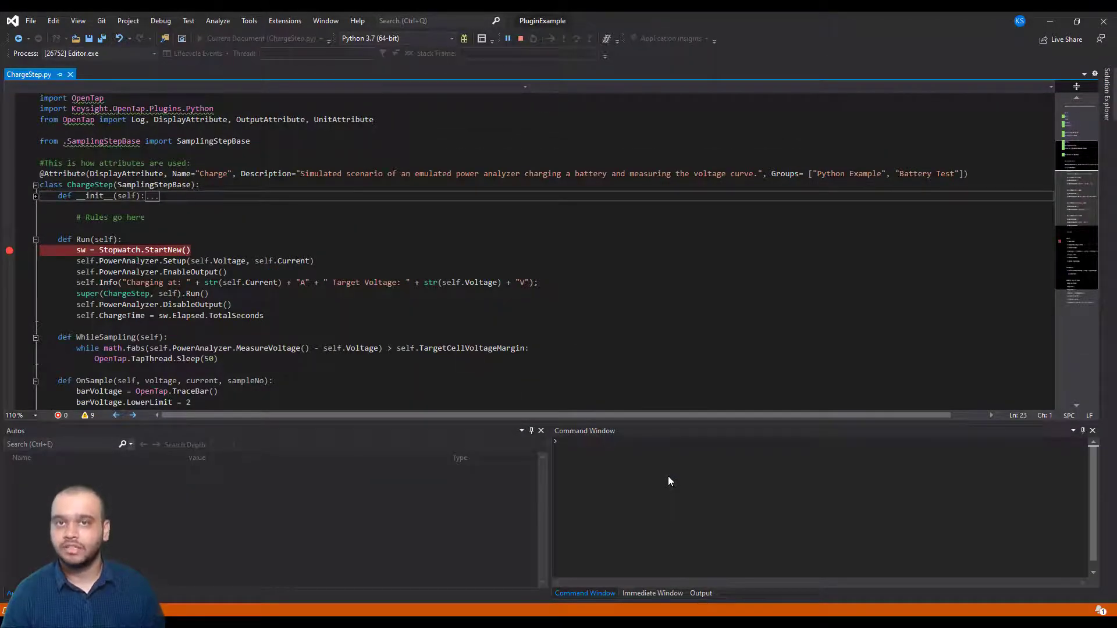
Step: Bring up Test Automation with the Start Capture plan under the debugger
click(610, 109)
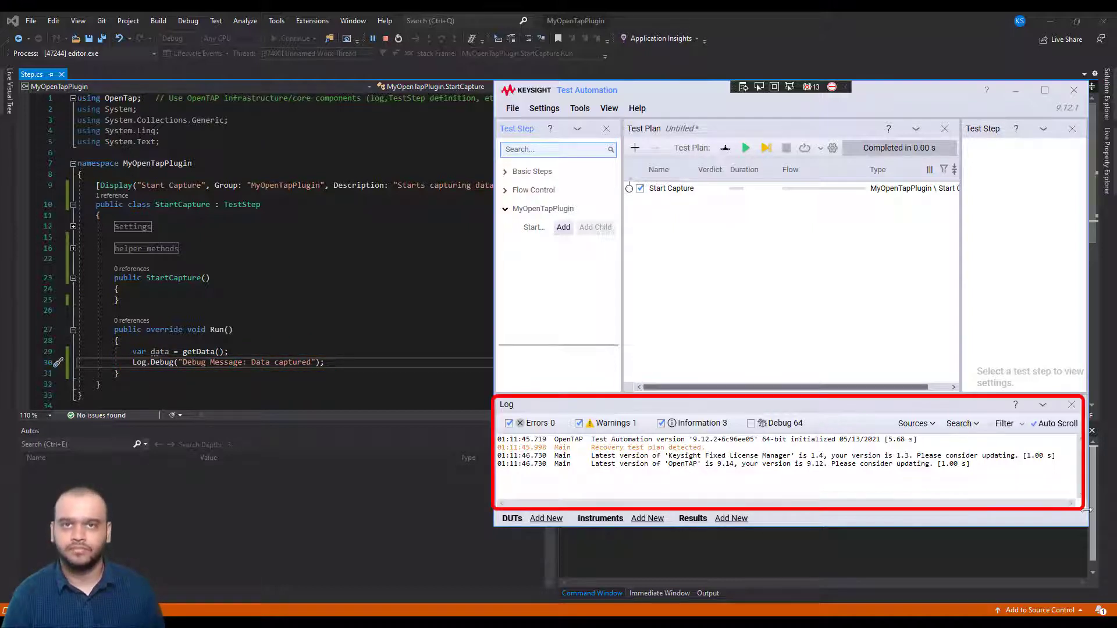
Step: Run the Start Capture plan with F5 and enable Debug messages in the log
key(F5)
click(750, 423)
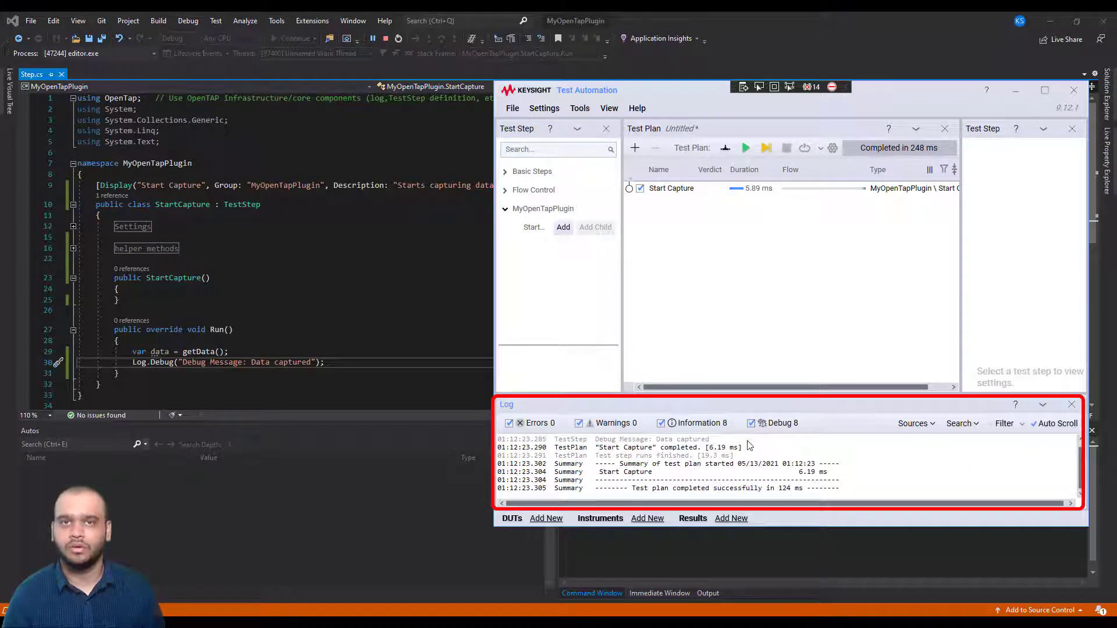
scroll(741, 456, up, 1)
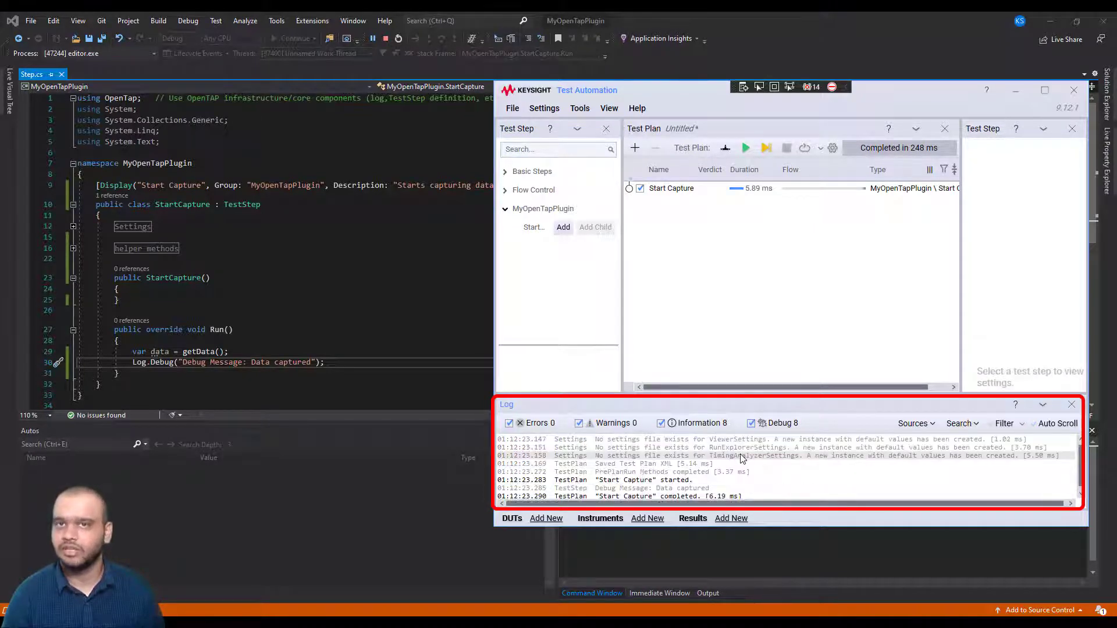
scroll(724, 463, up, 1)
scroll(712, 469, up, 1)
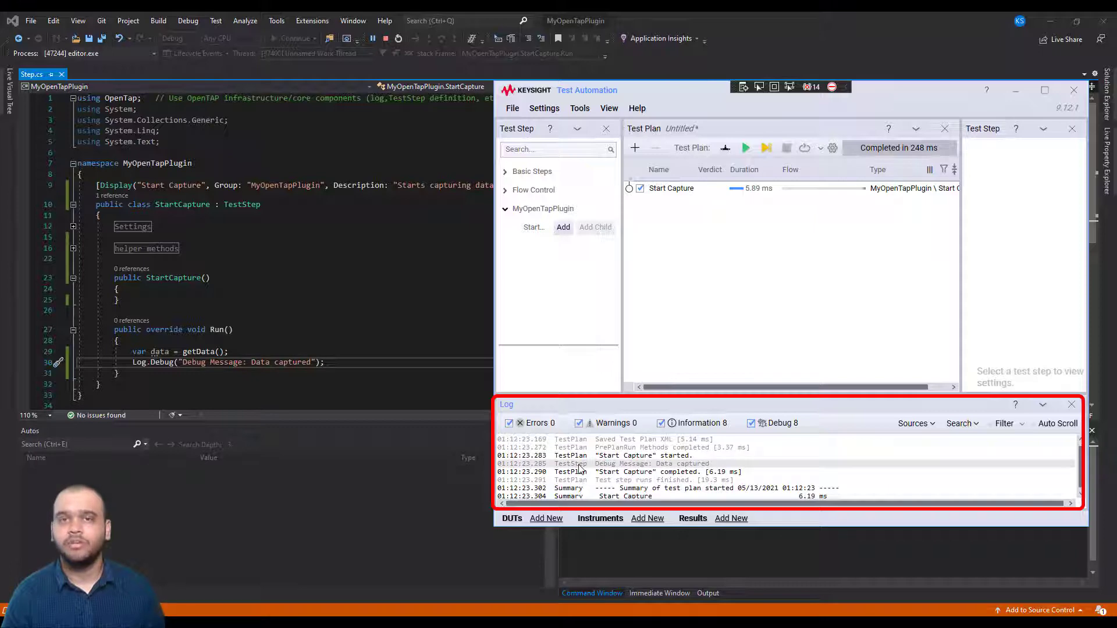